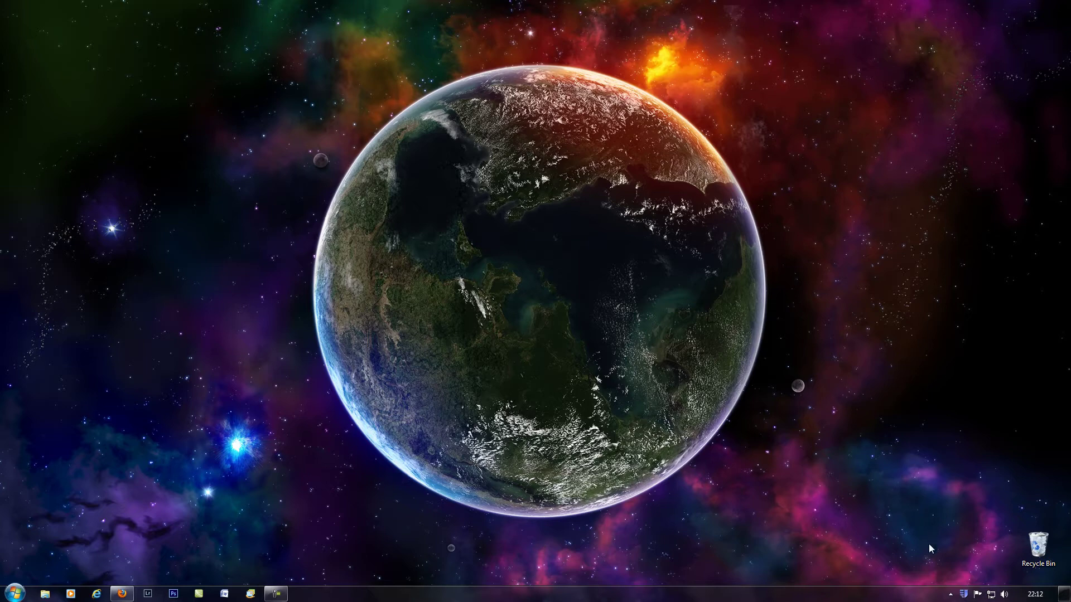
- Launch hueyPRO from the tray icon and start the calibration wizard's room-light measurement
click(950, 594)
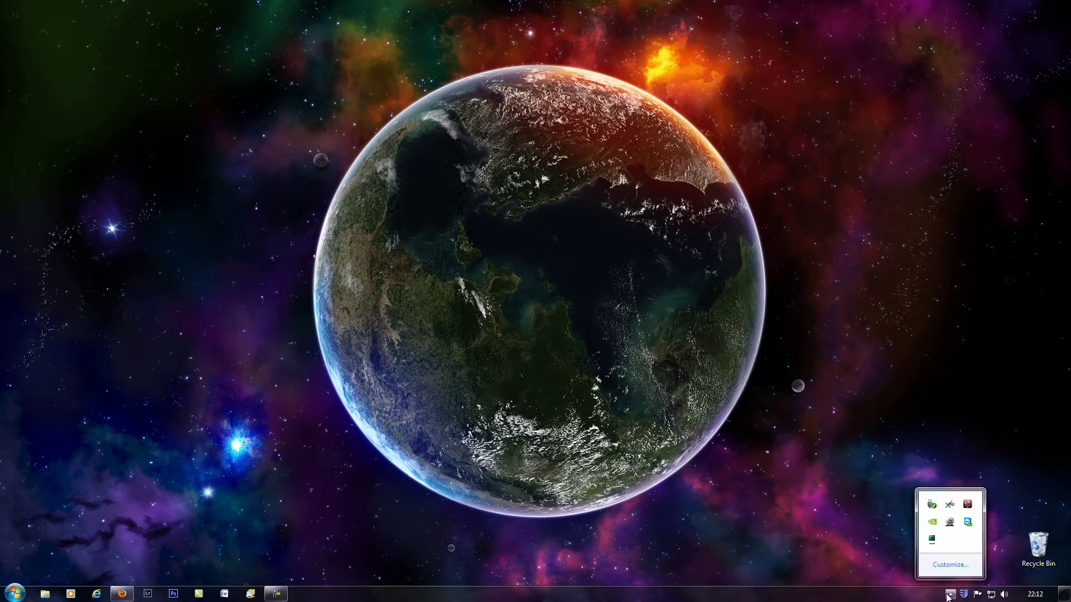
right_click(935, 545)
click(951, 408)
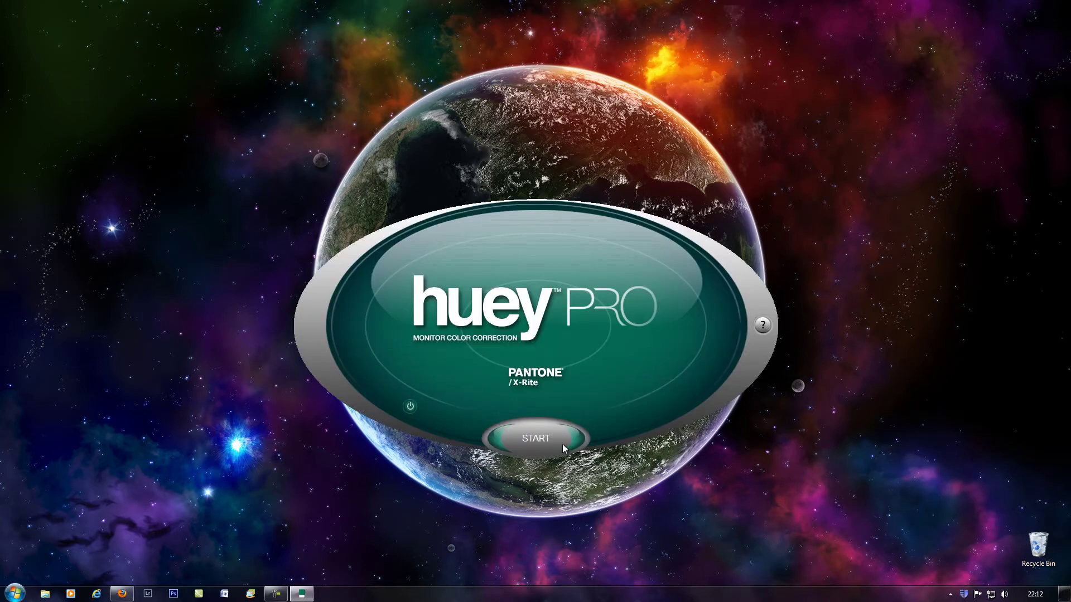
click(560, 444)
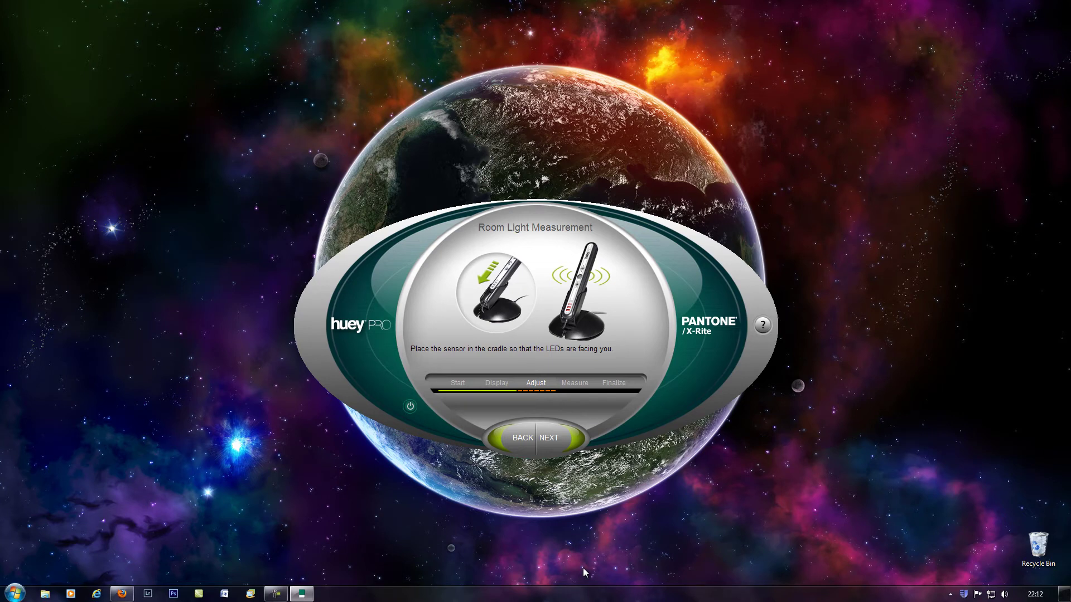
click(558, 443)
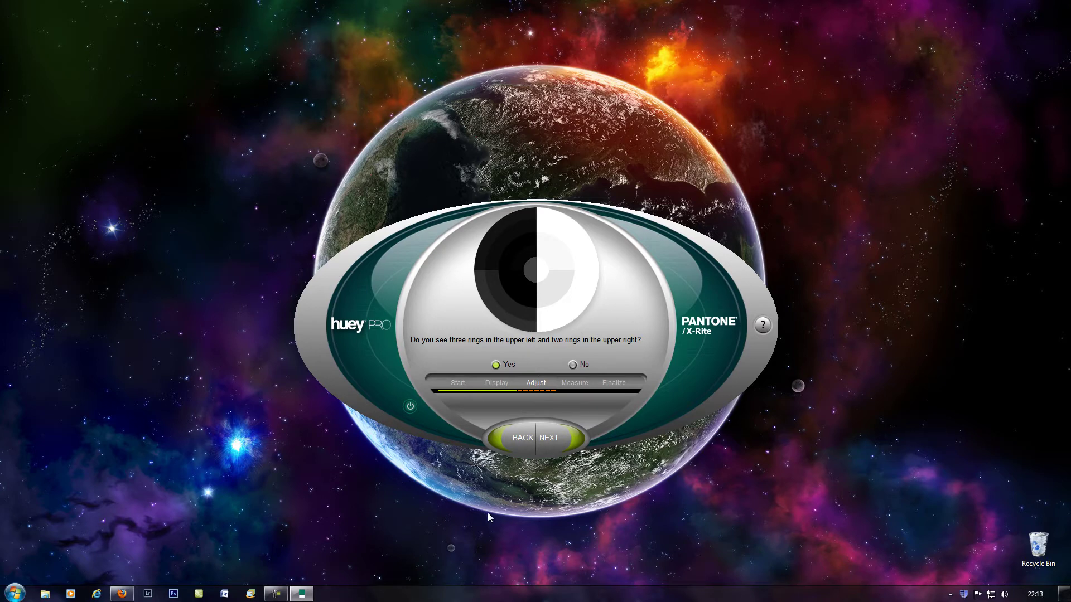
click(553, 437)
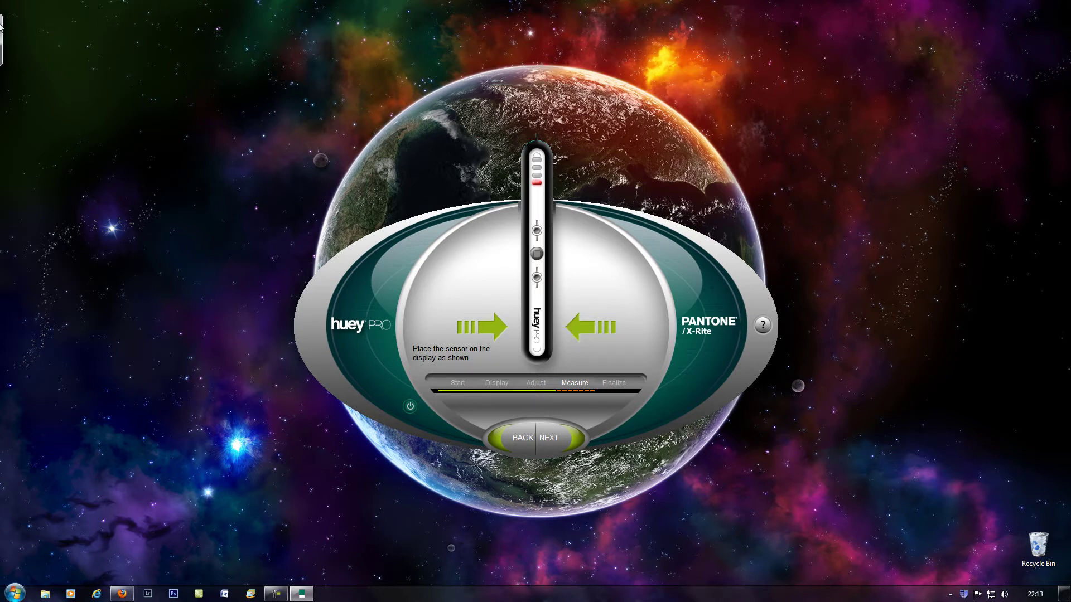
mouse_move(3, 33)
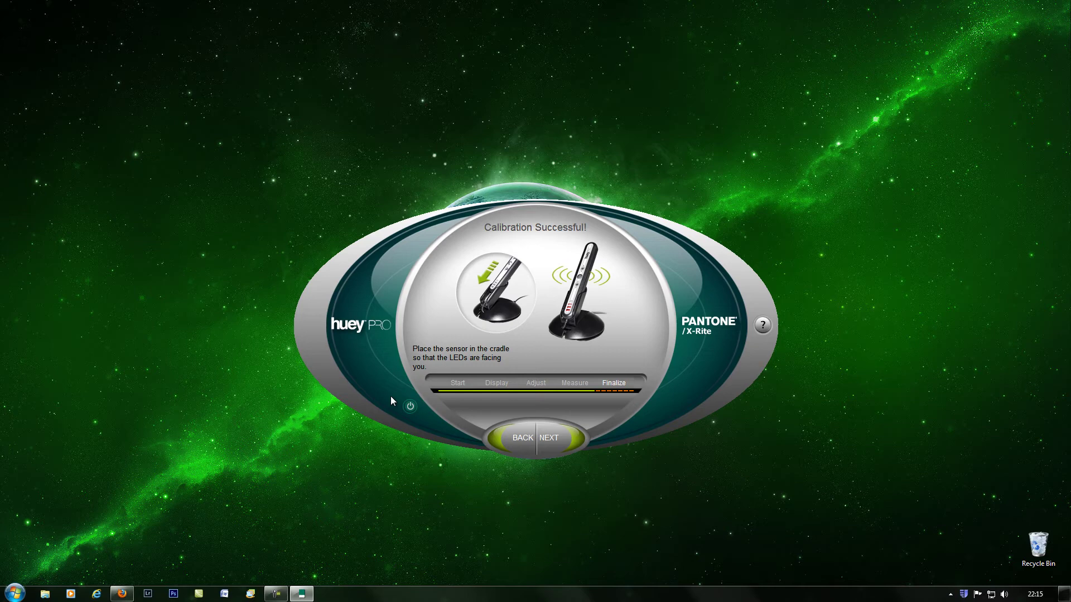
- Compare uncorrected and corrected previews, then accept the ICC profile name Huey 280512
click(545, 437)
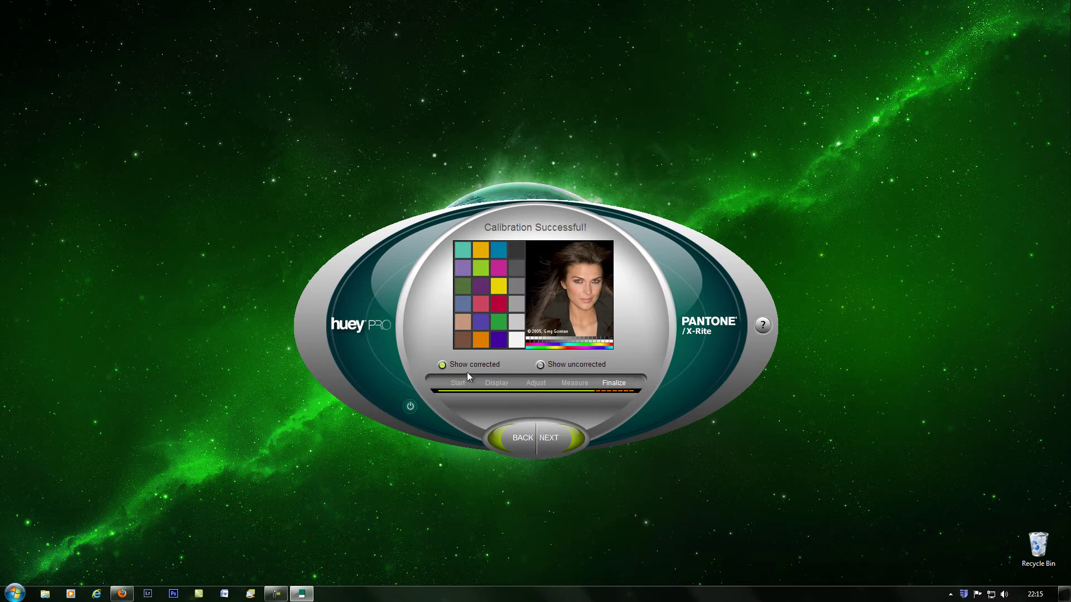
click(541, 365)
click(541, 366)
click(540, 367)
click(441, 367)
click(545, 436)
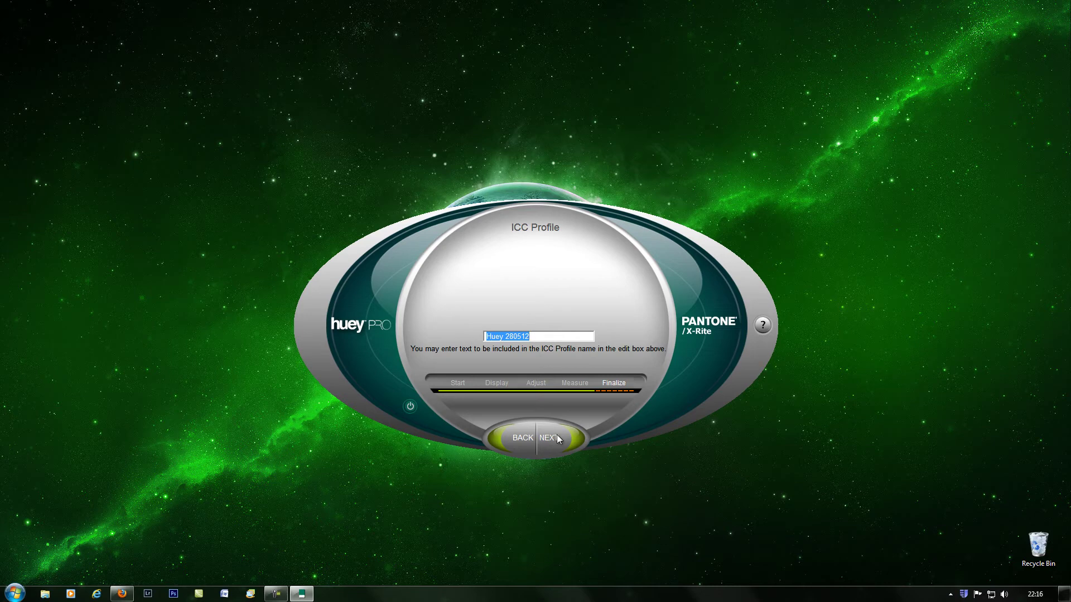
click(558, 439)
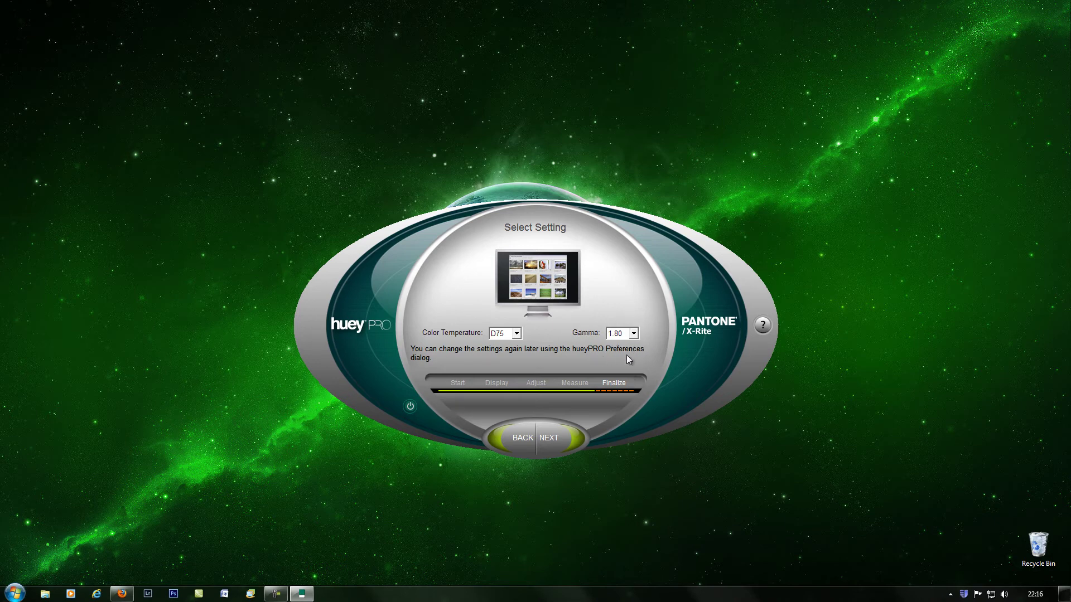
- Keep colour temperature at D75 and try gamma 2.40 instead of 1.80
click(517, 333)
click(510, 363)
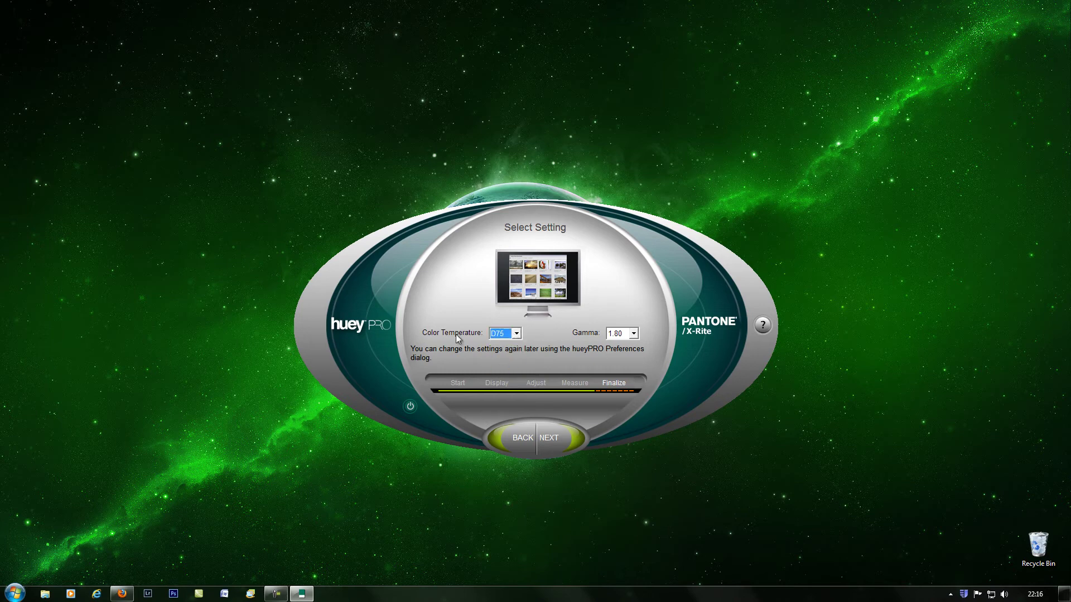
click(634, 334)
click(636, 335)
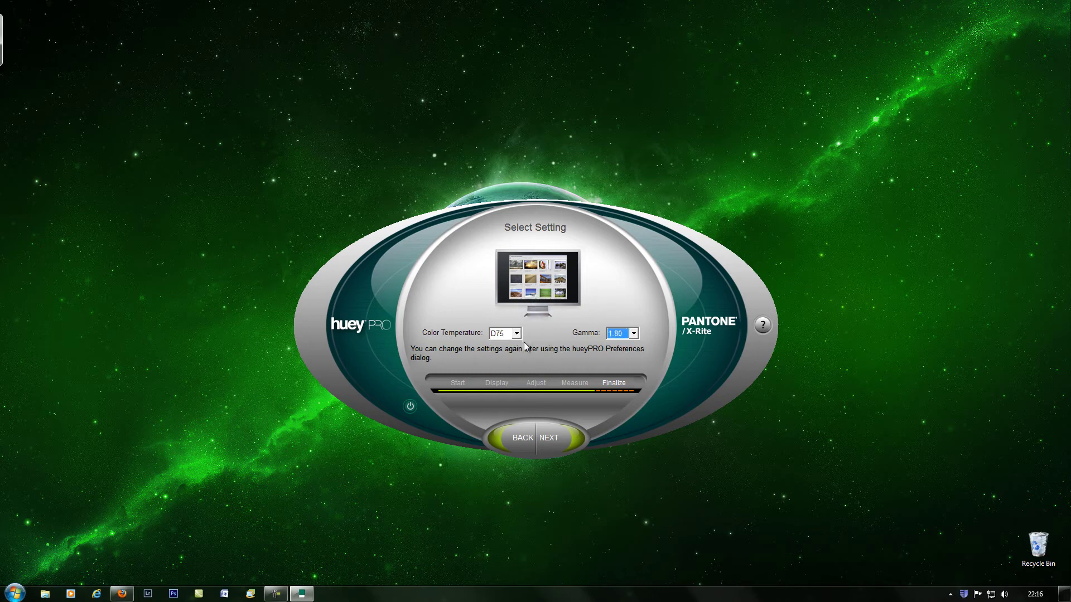
click(633, 334)
click(537, 304)
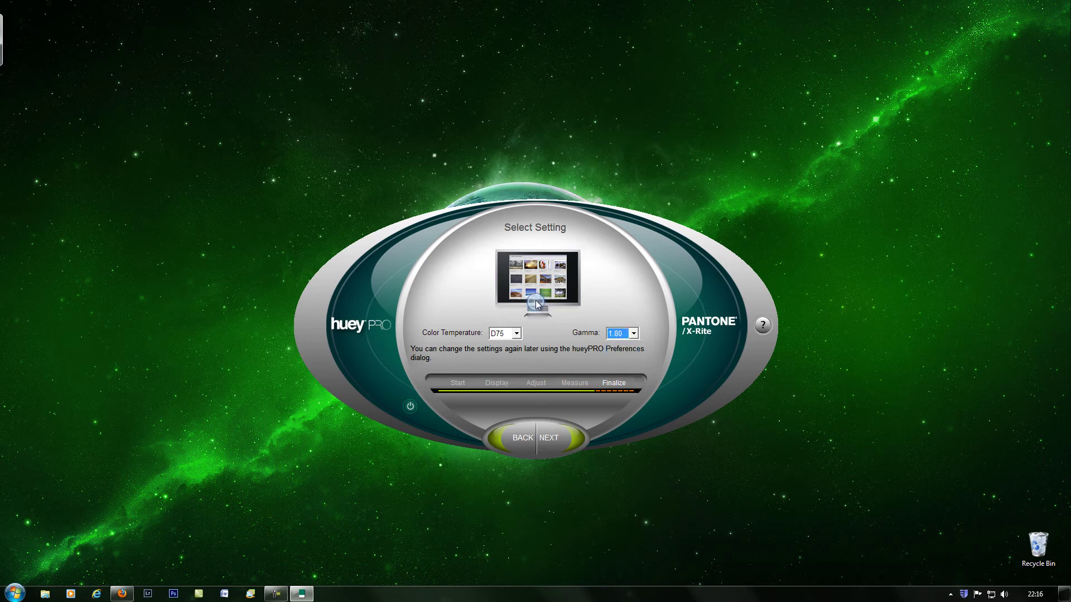
click(633, 334)
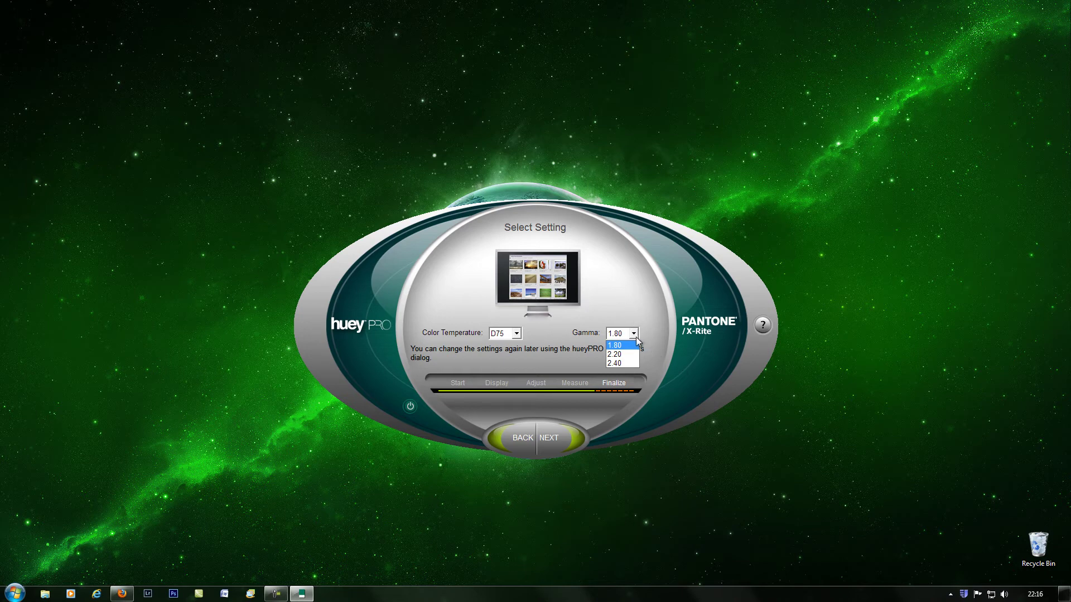
click(625, 364)
- Reconfirm D75 and settle the gamma at 2.20 after trying 2.40 and 1.80
click(517, 333)
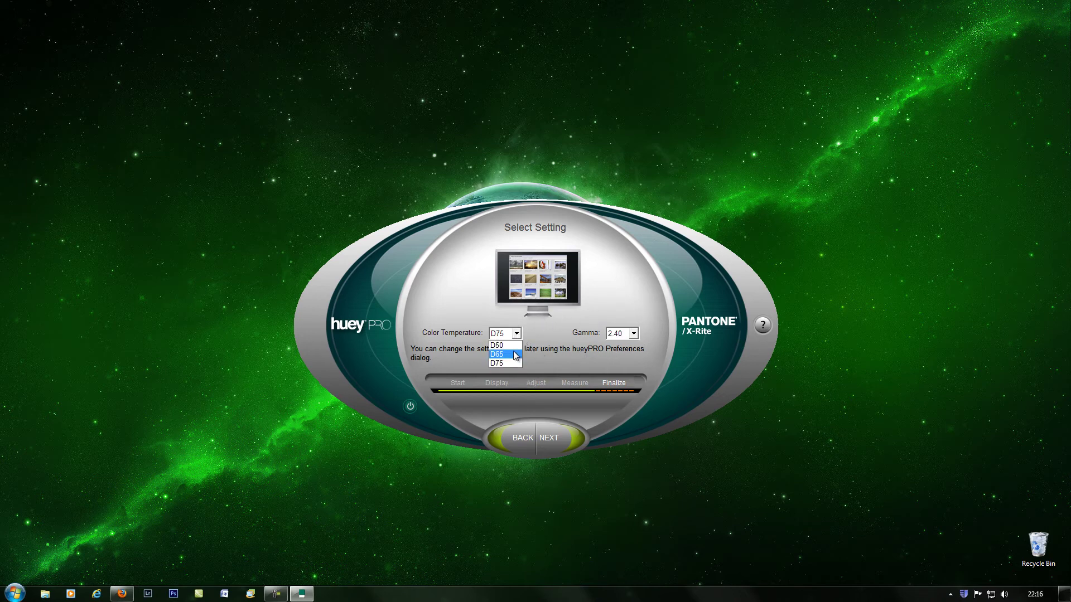
click(518, 363)
click(635, 335)
click(623, 363)
click(634, 334)
click(629, 345)
click(633, 334)
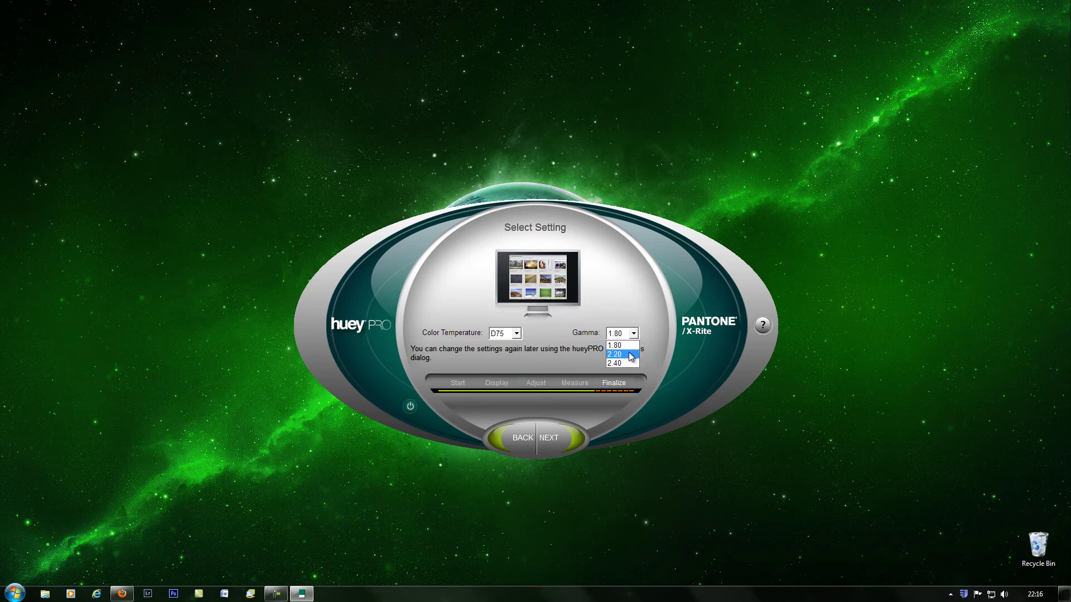
click(631, 355)
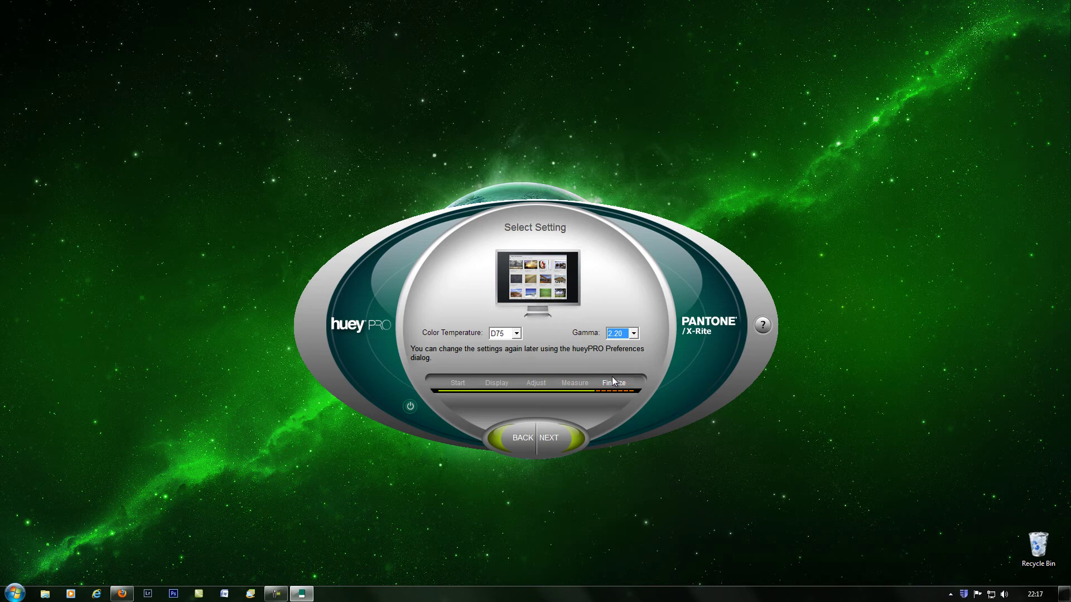
click(549, 440)
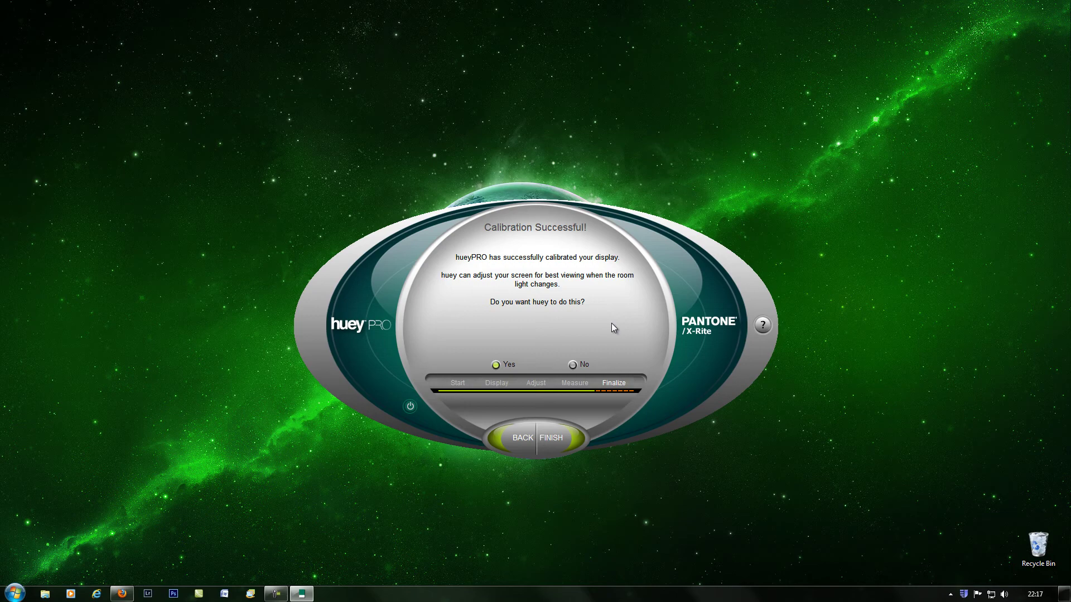
- Finish calibration with automatic room-light adjustment set to Yes
click(552, 439)
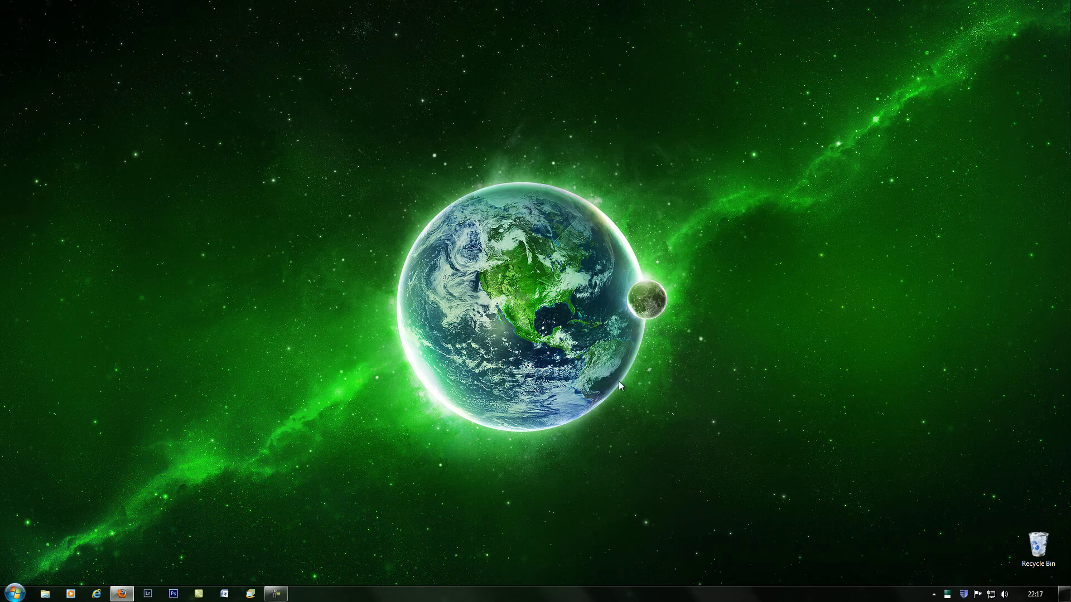
- Open hueyPRO Preferences from the tray icon and test the Adjustment Frequency slider
right_click(947, 594)
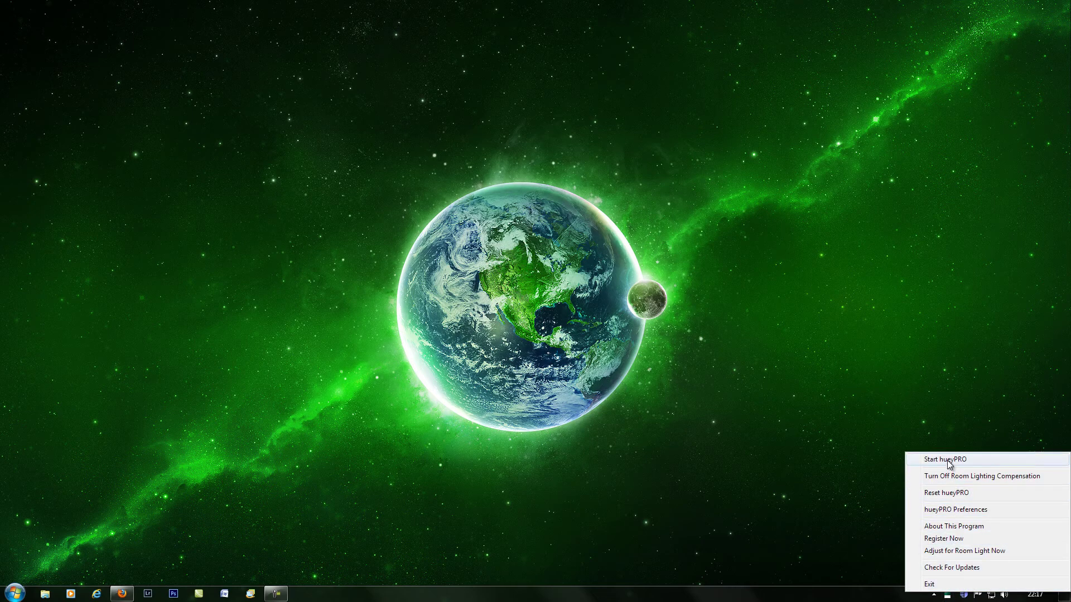
click(951, 509)
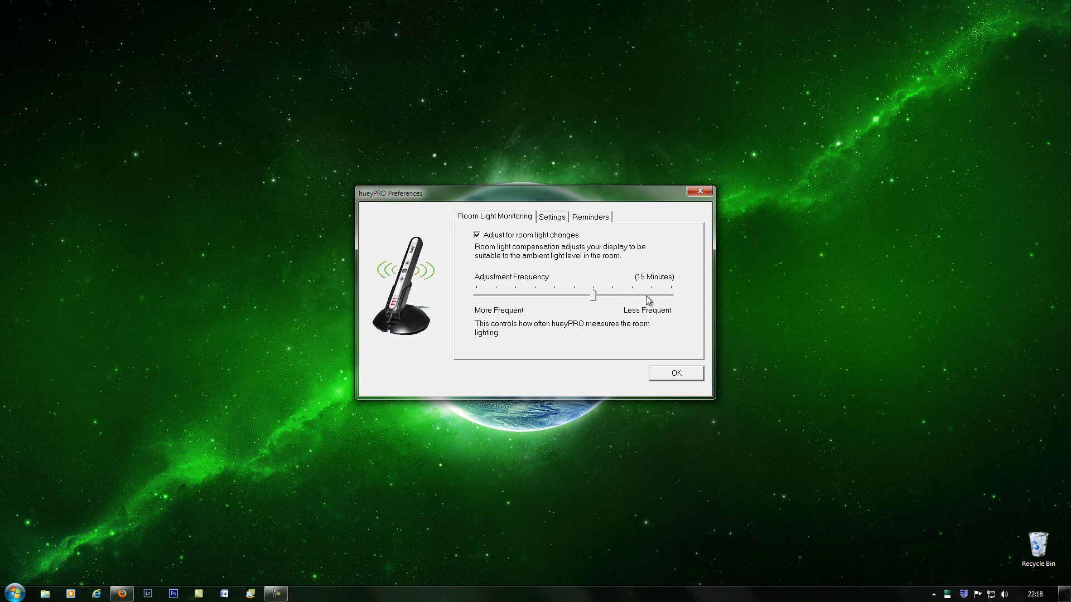
mouse_move(594, 296)
mouse_down()
mouse_move(478, 302)
mouse_move(671, 304)
mouse_move(595, 305)
mouse_up()
- Review the Settings and Reminders tabs, keep reminders at 14 days, and close Preferences with OK
click(553, 218)
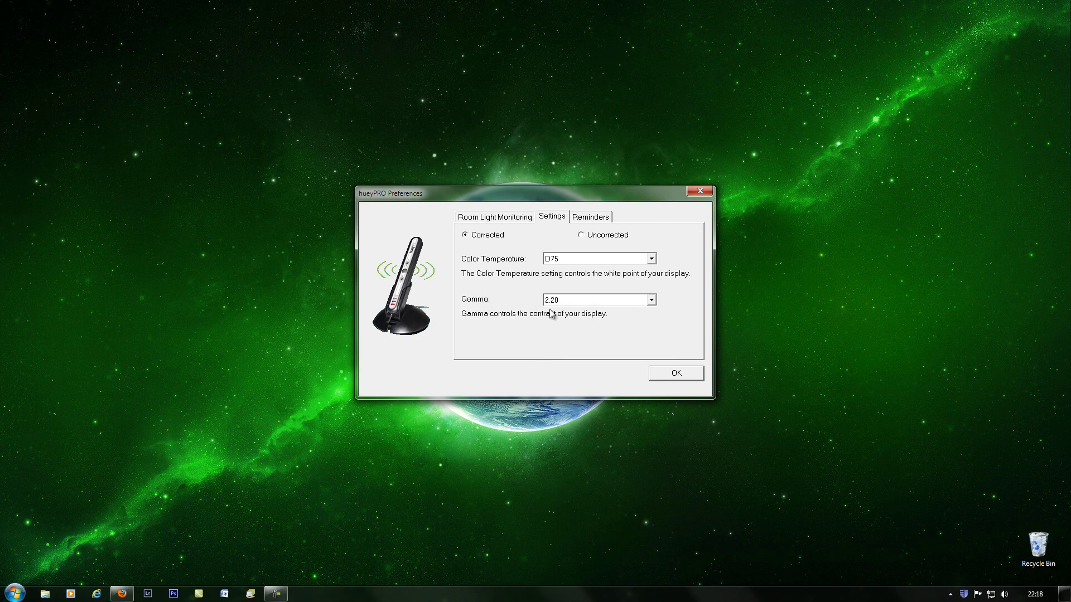
click(607, 220)
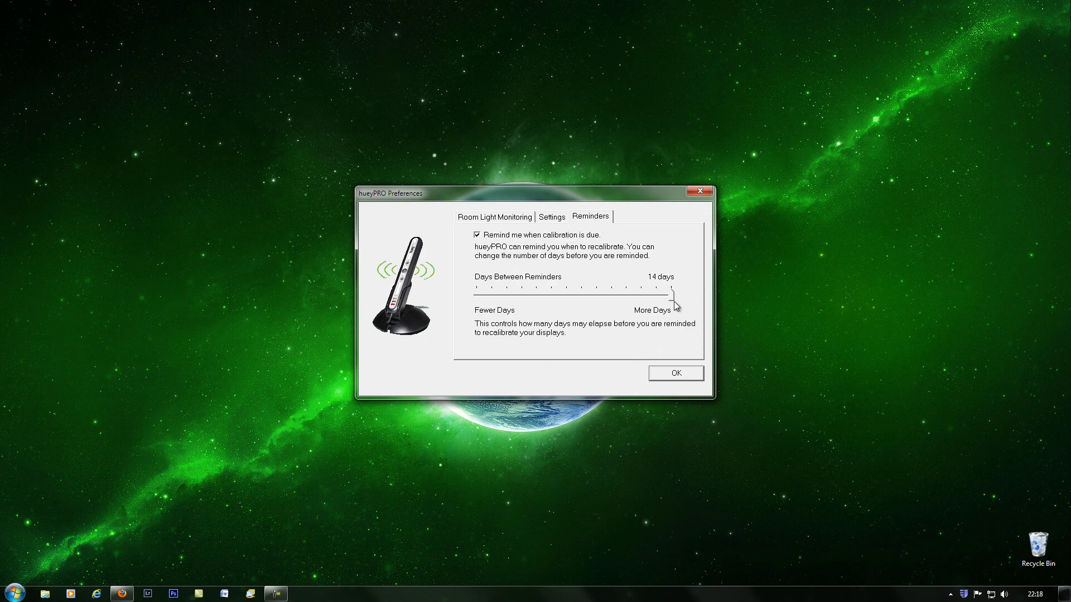
drag(674, 296, 461, 310)
drag(477, 297, 676, 305)
click(680, 378)
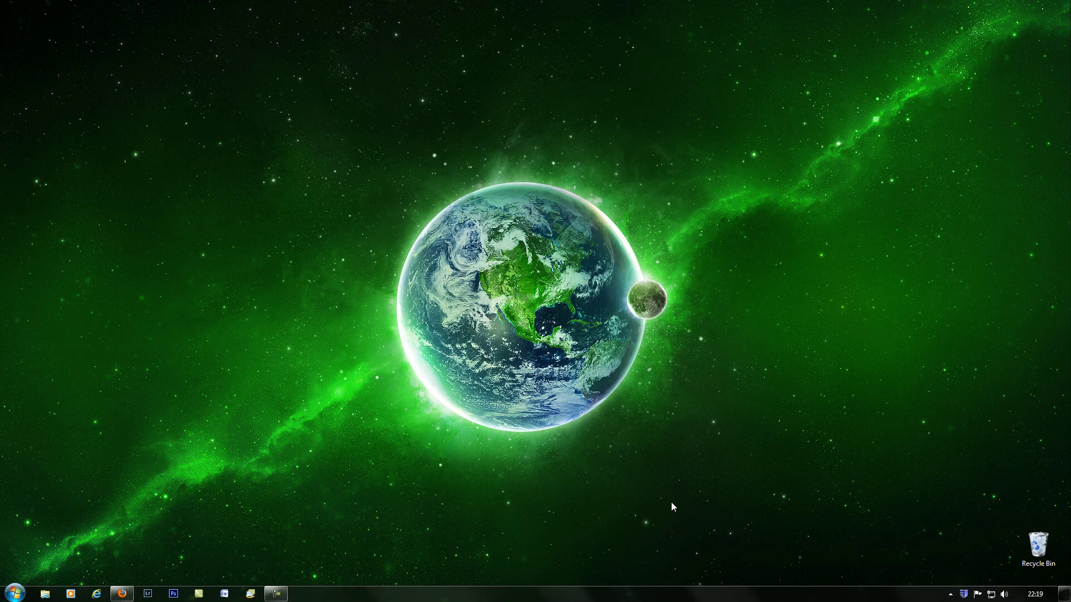